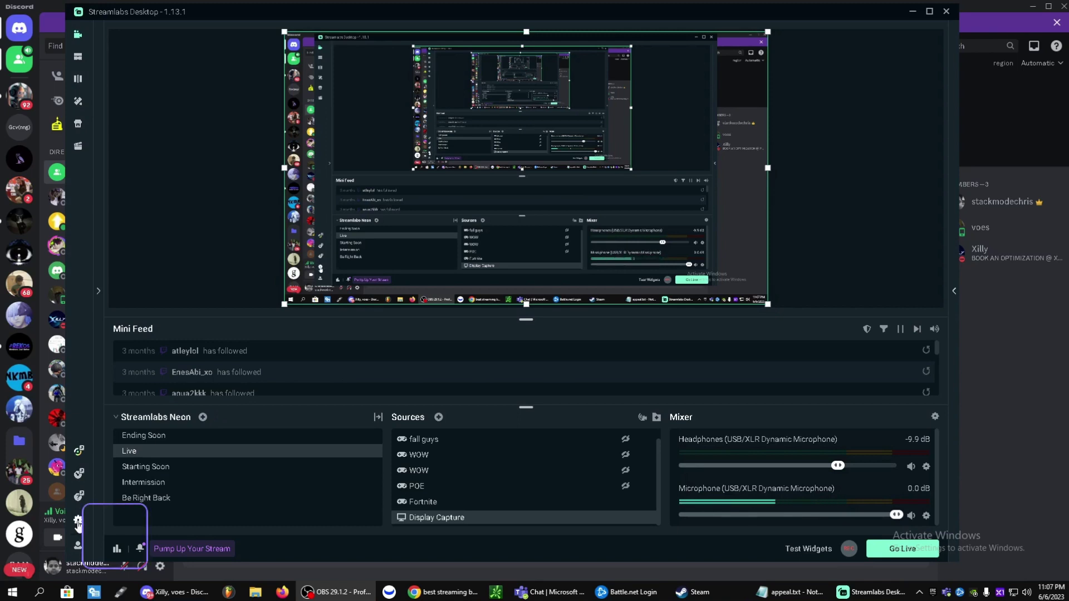
- In General settings, toggle 'Disable hardware acceleration' off and back on, leaving it disabled
click(78, 521)
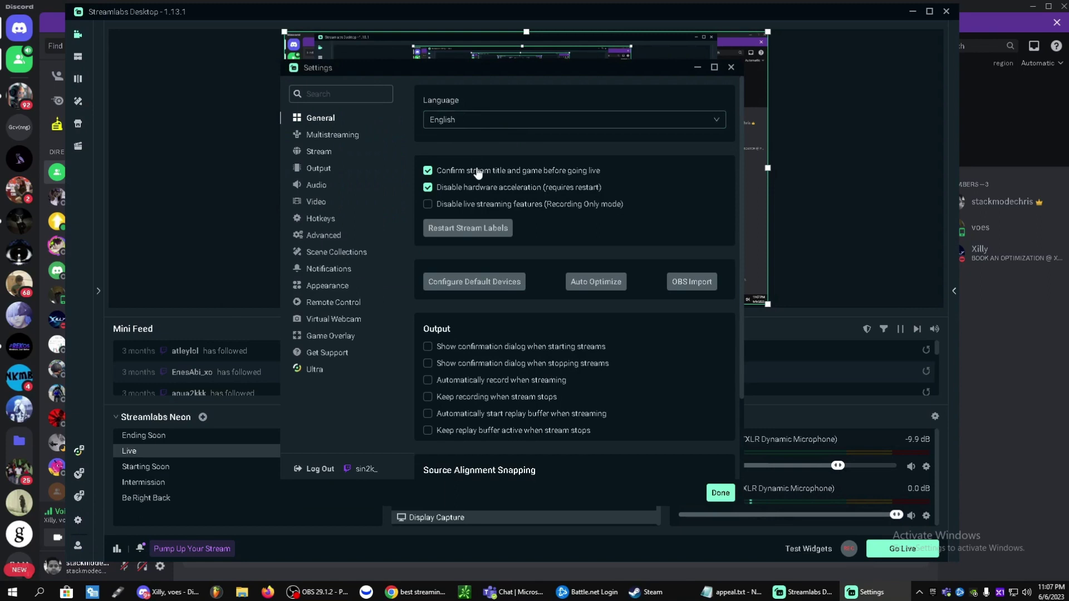
click(428, 188)
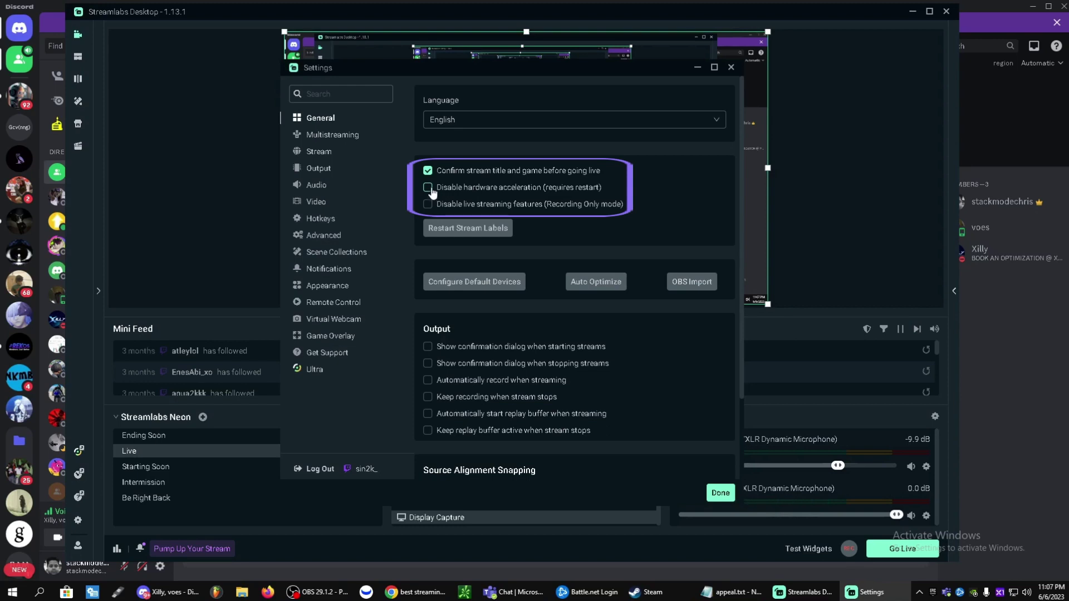
click(428, 187)
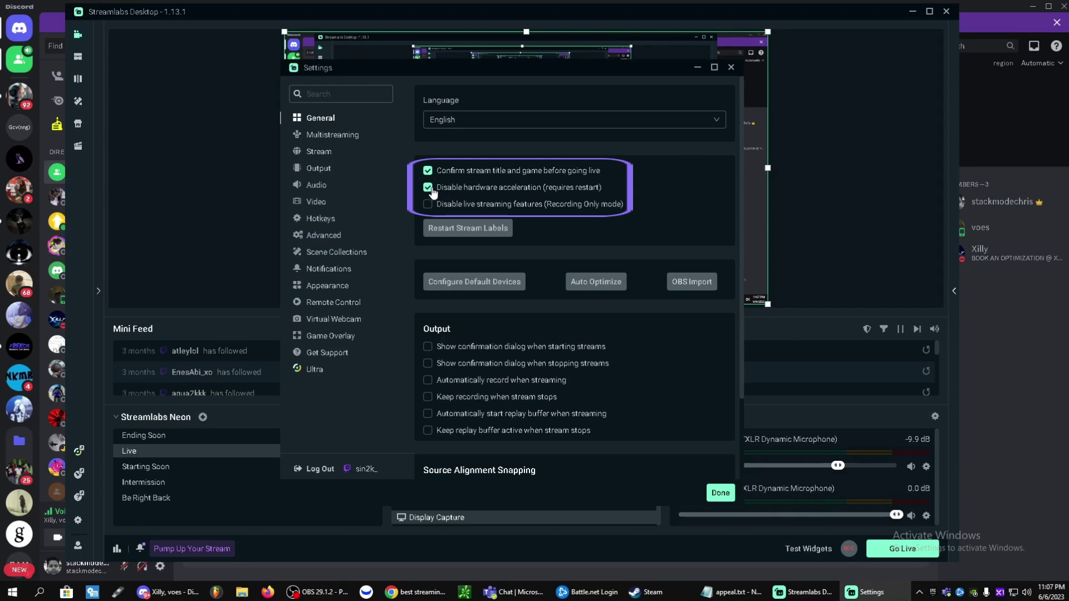
- Restart the Stream Labels session and dismiss the confirmation message
click(464, 234)
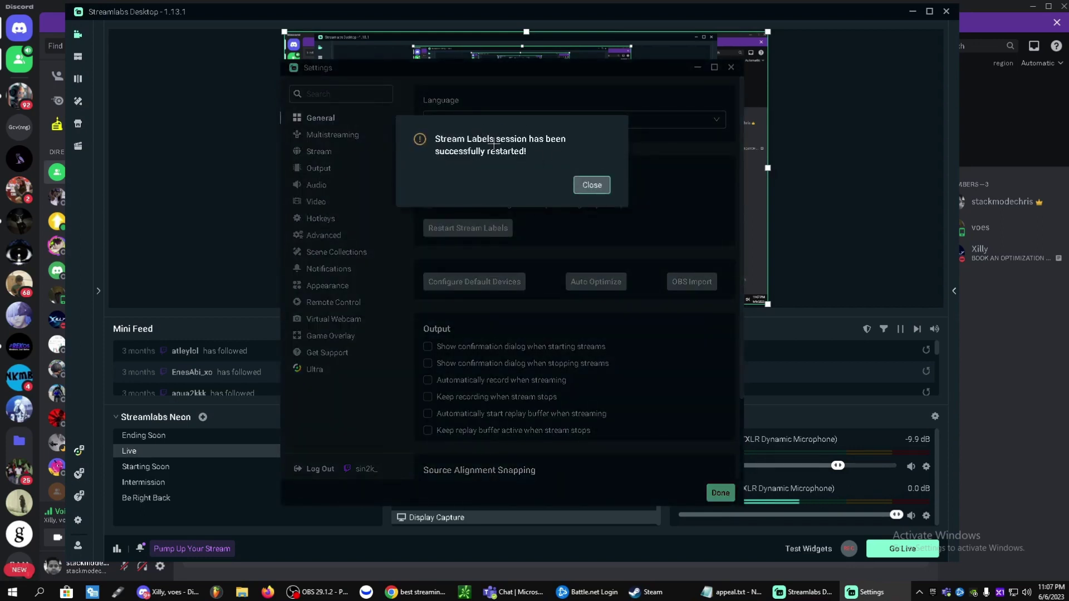
click(580, 187)
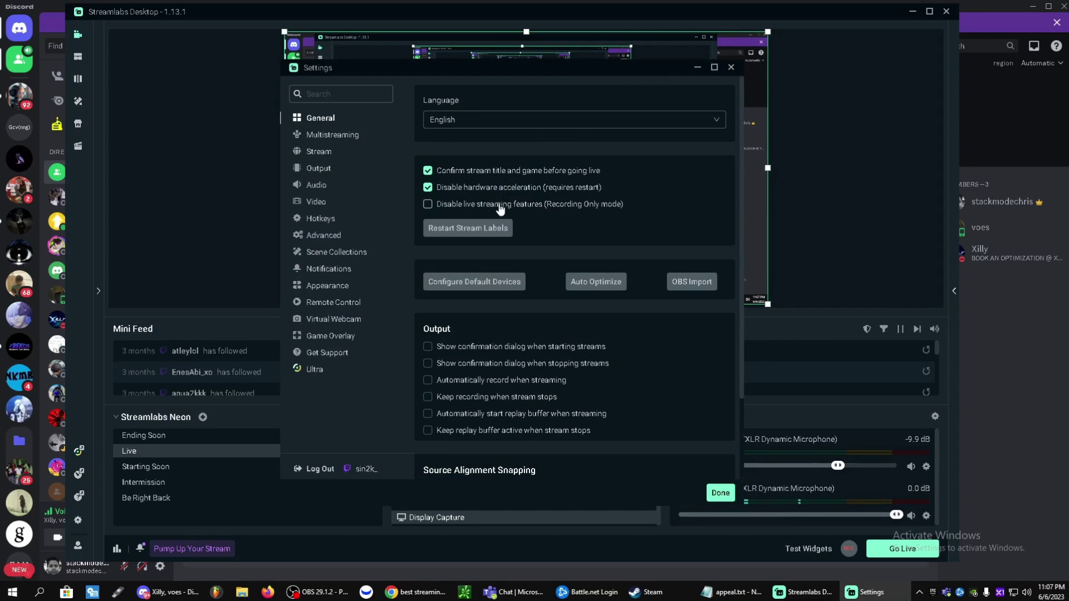
scroll(498, 212, down, 2)
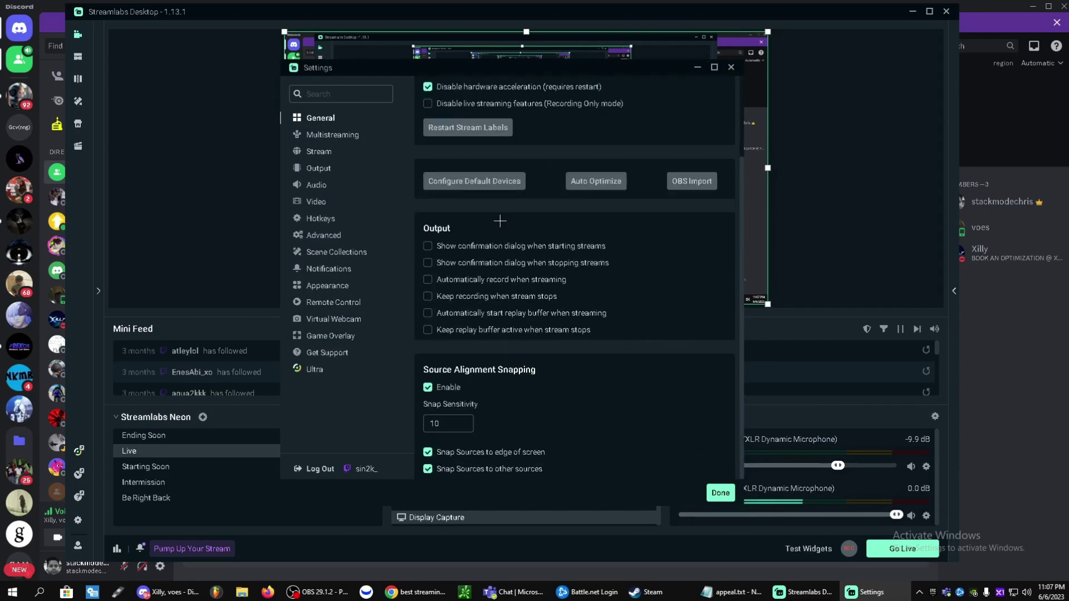
scroll(494, 210, up, 2)
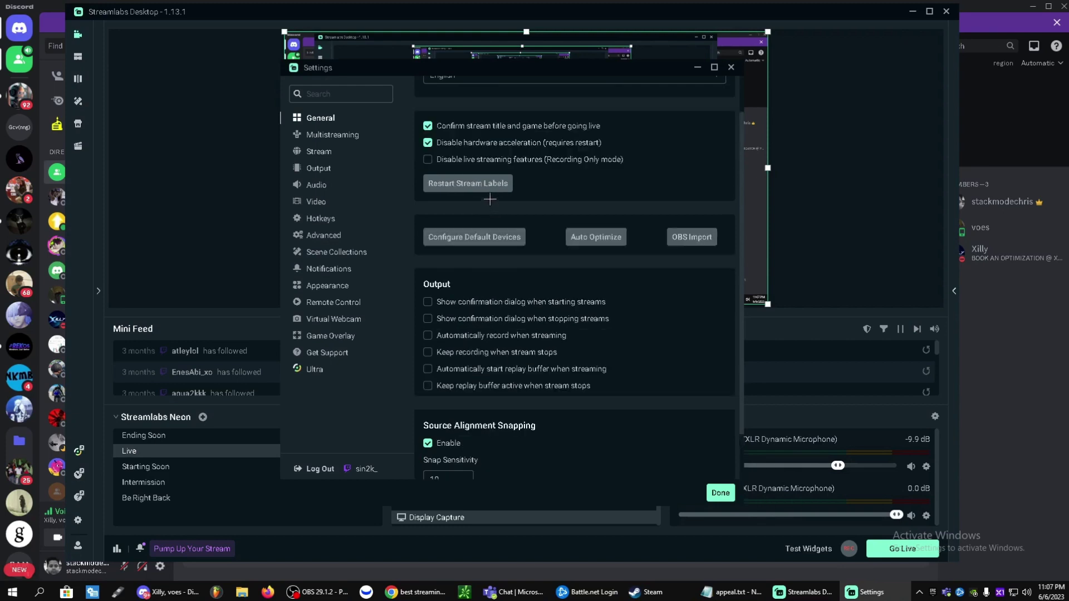
- Switch the streaming encoder to NVIDIA NVENC H.264 (new) with a 6000 bitrate
click(321, 170)
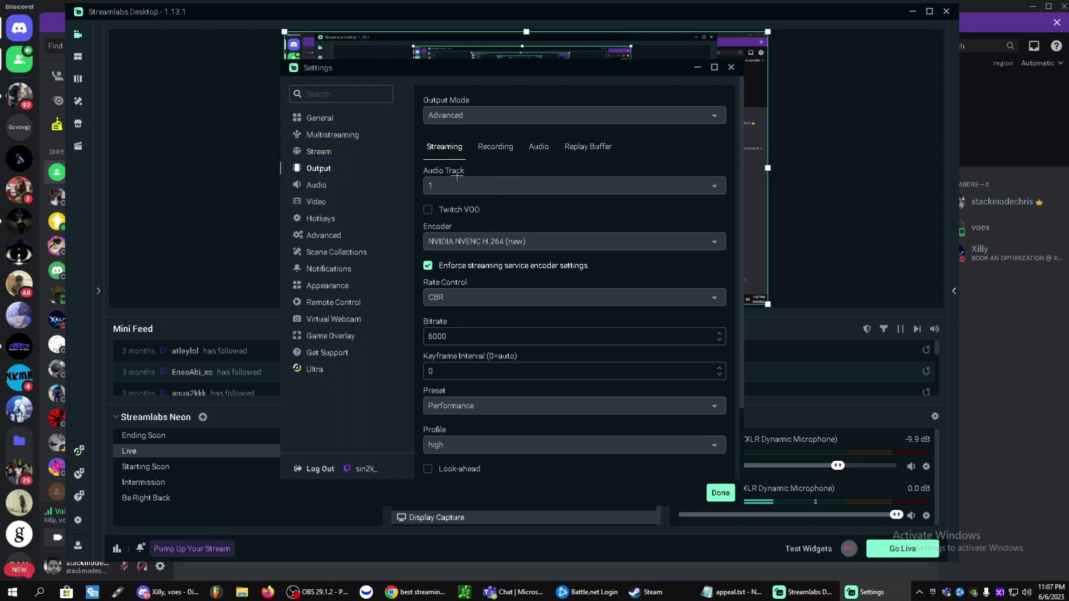
click(474, 241)
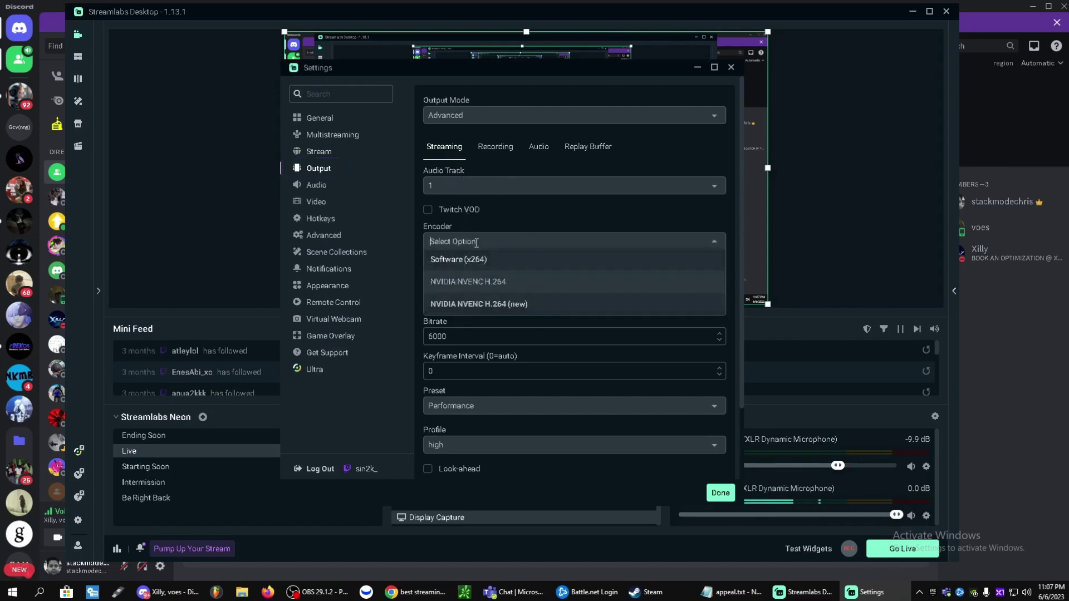
click(507, 310)
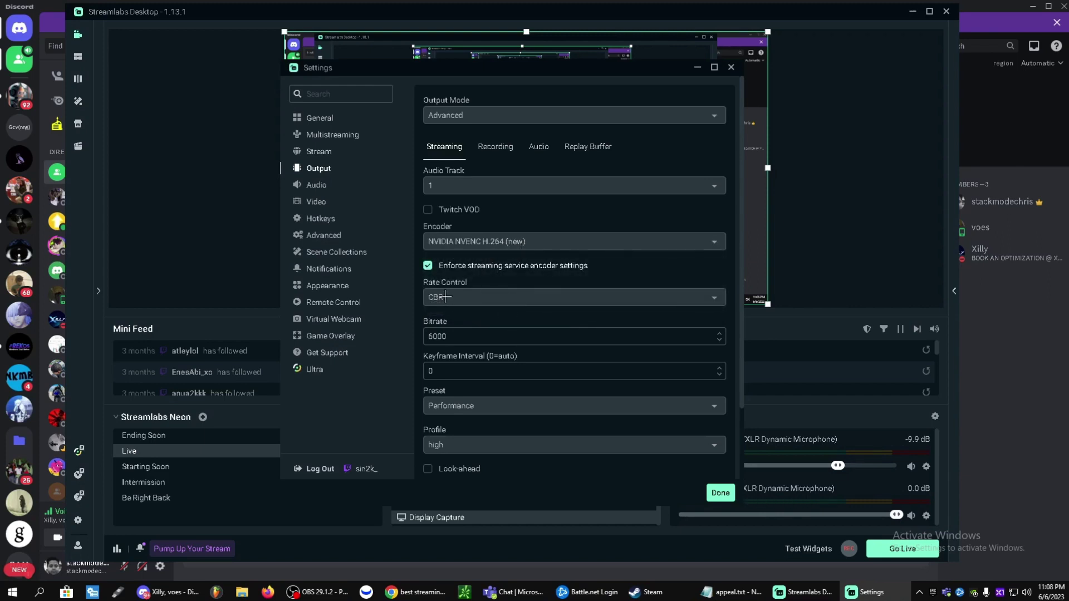
drag(499, 343, 426, 335)
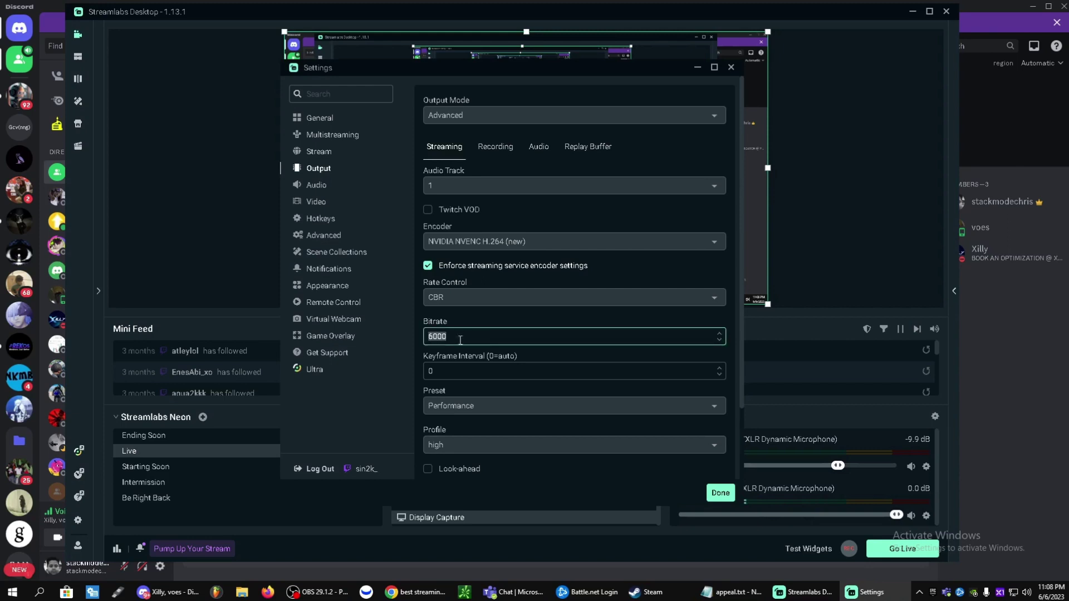
click(466, 341)
- Set the streaming encoder preset to Performance
scroll(464, 342, down, 1)
click(465, 351)
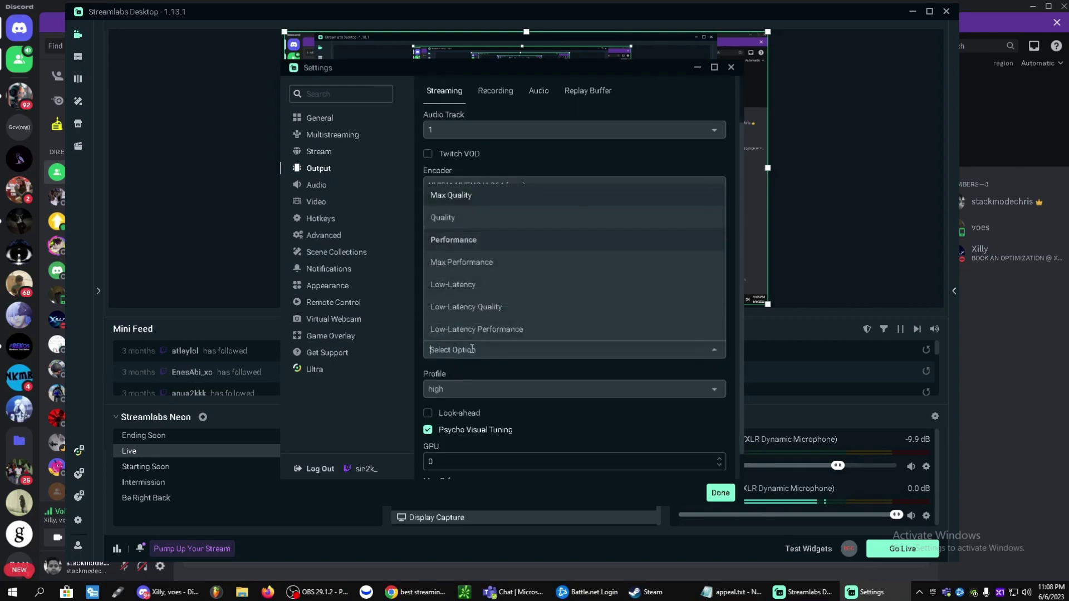
click(472, 196)
click(466, 350)
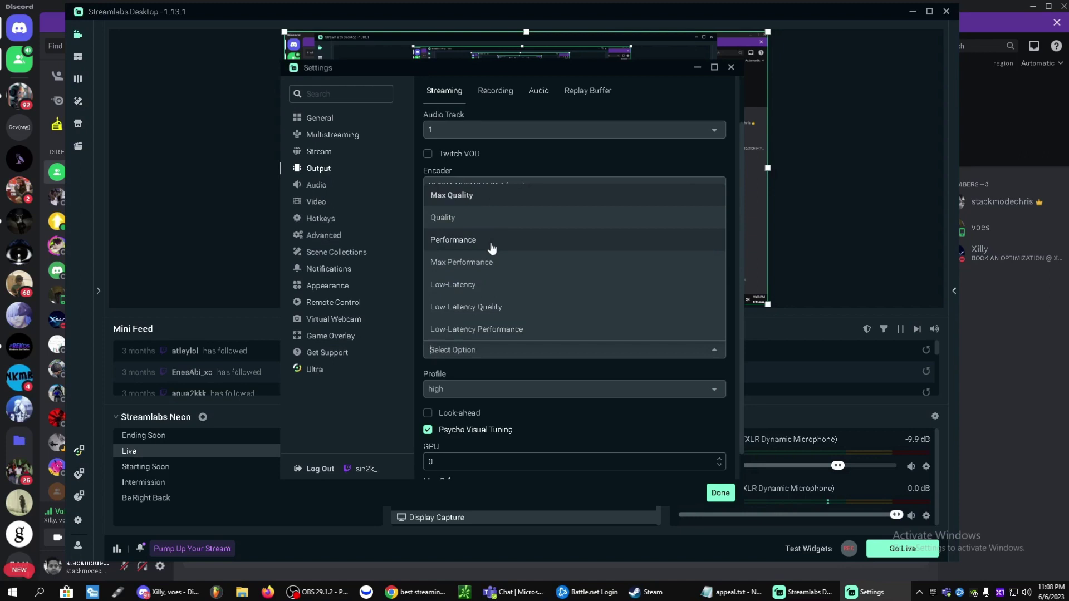
click(456, 241)
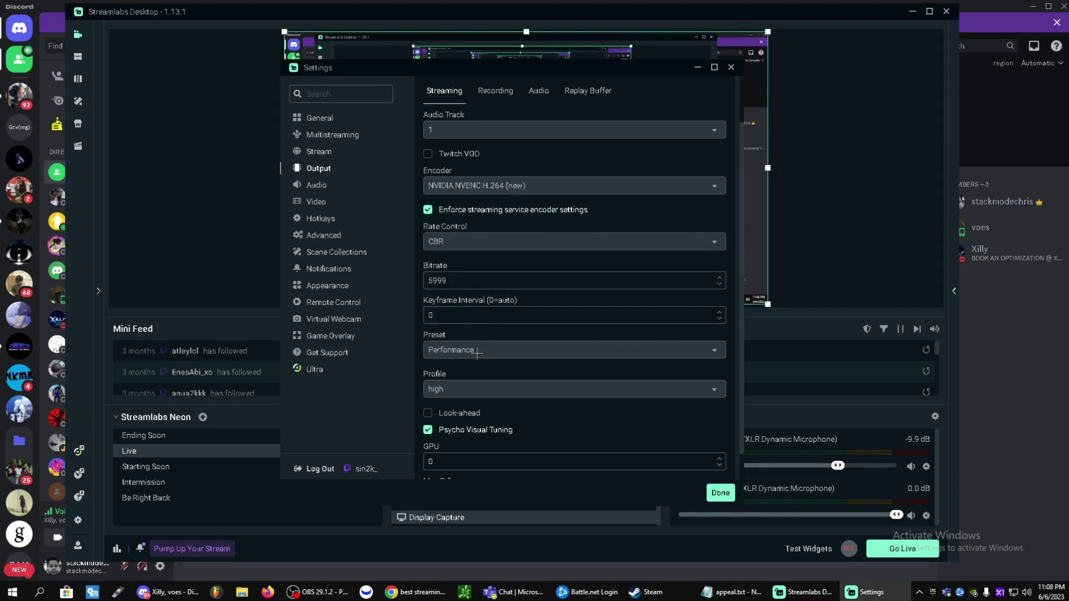
scroll(459, 282, up, 1)
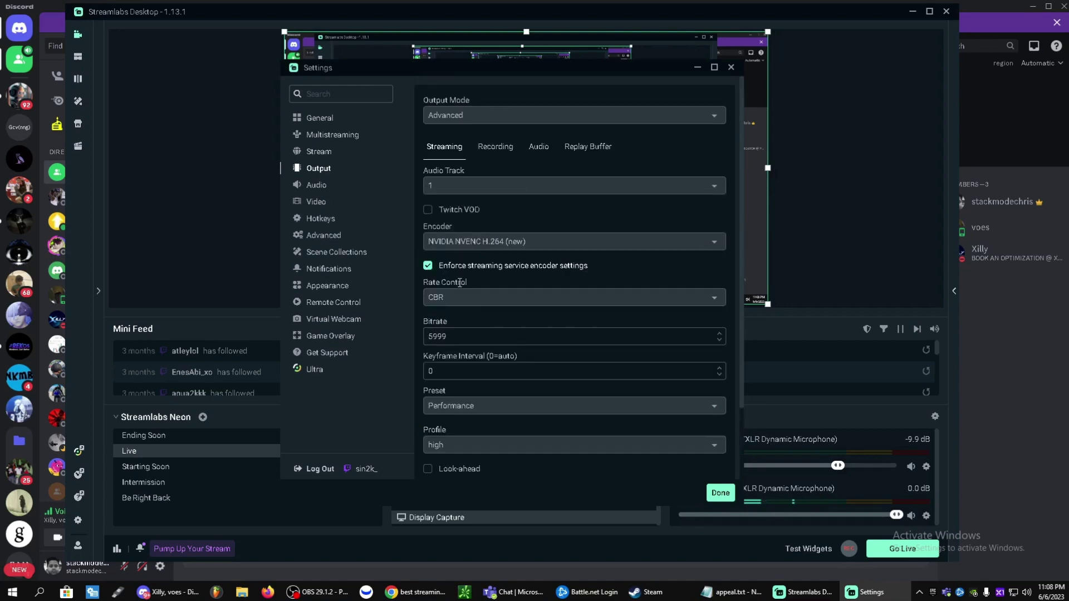
scroll(580, 371, down, 2)
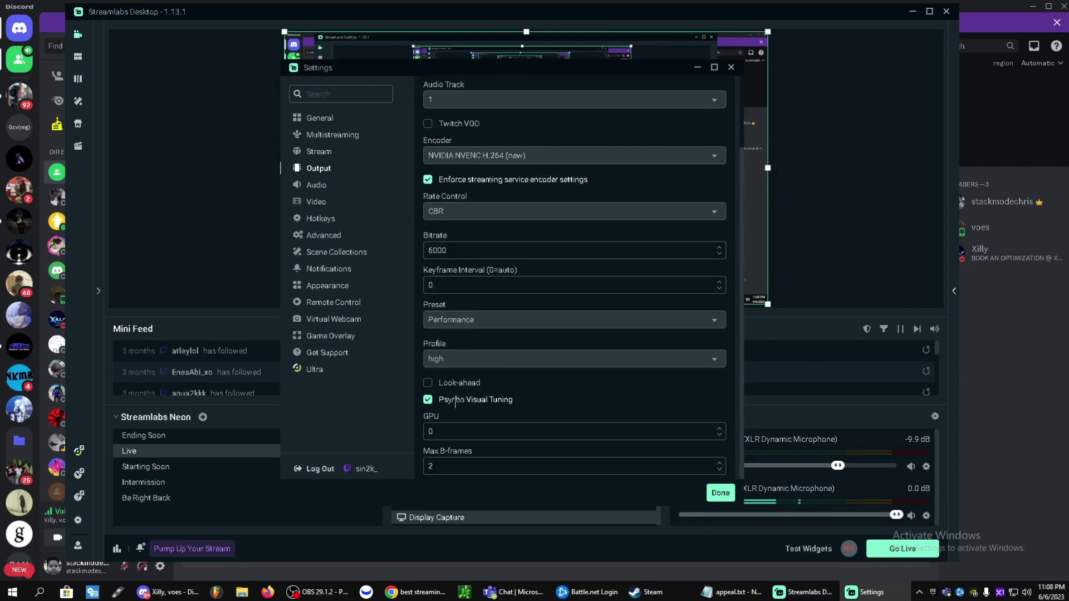
scroll(455, 403, up, 2)
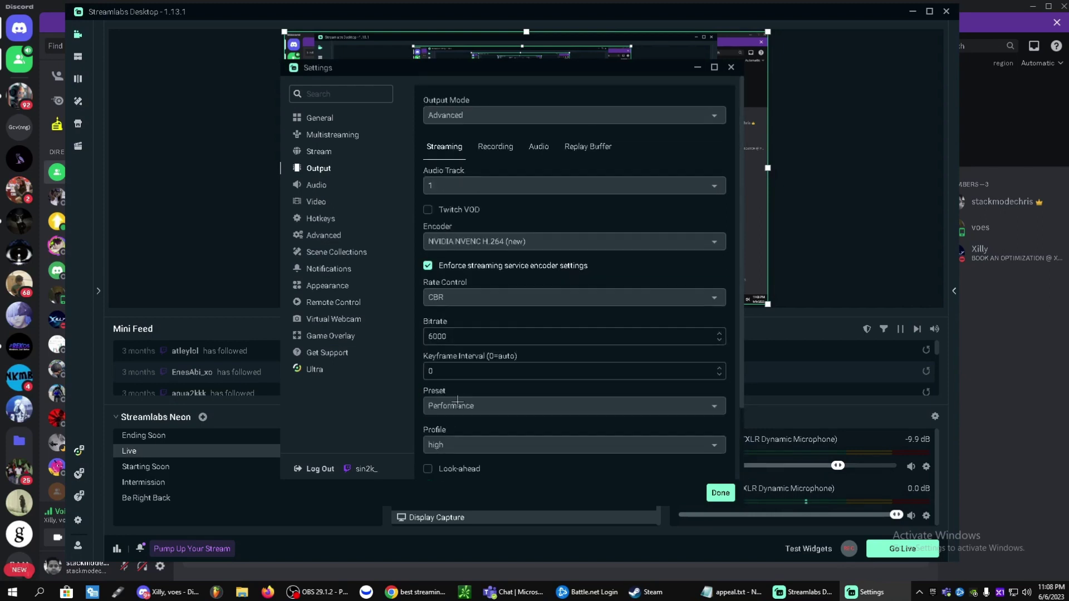
- On the Recording tab, set the encoder to NVIDIA NVENC H.264 (new) with CBR rate control
click(494, 150)
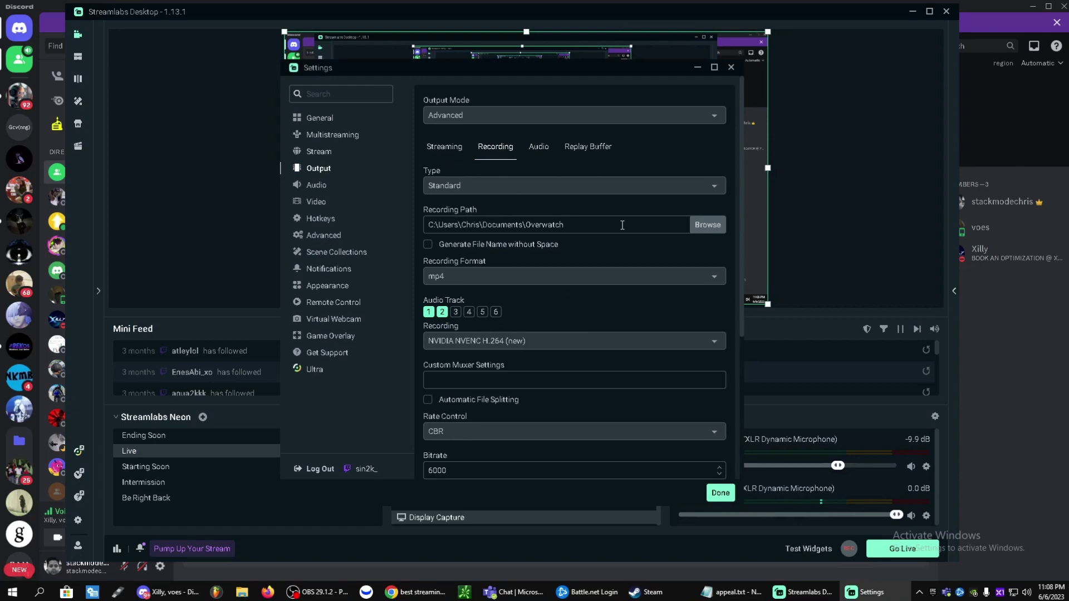
scroll(439, 289, down, 2)
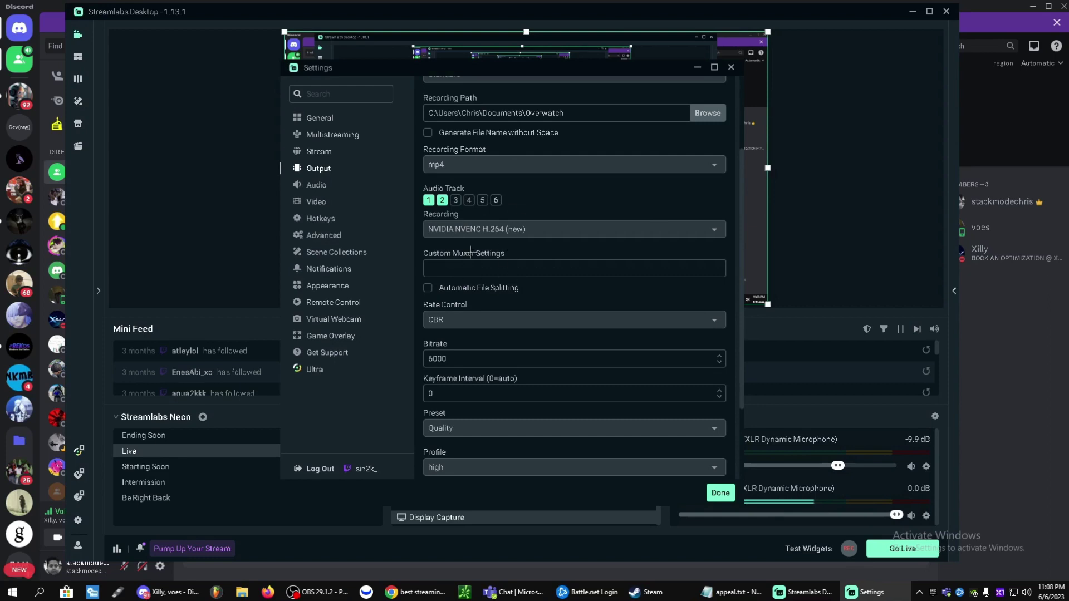
click(479, 230)
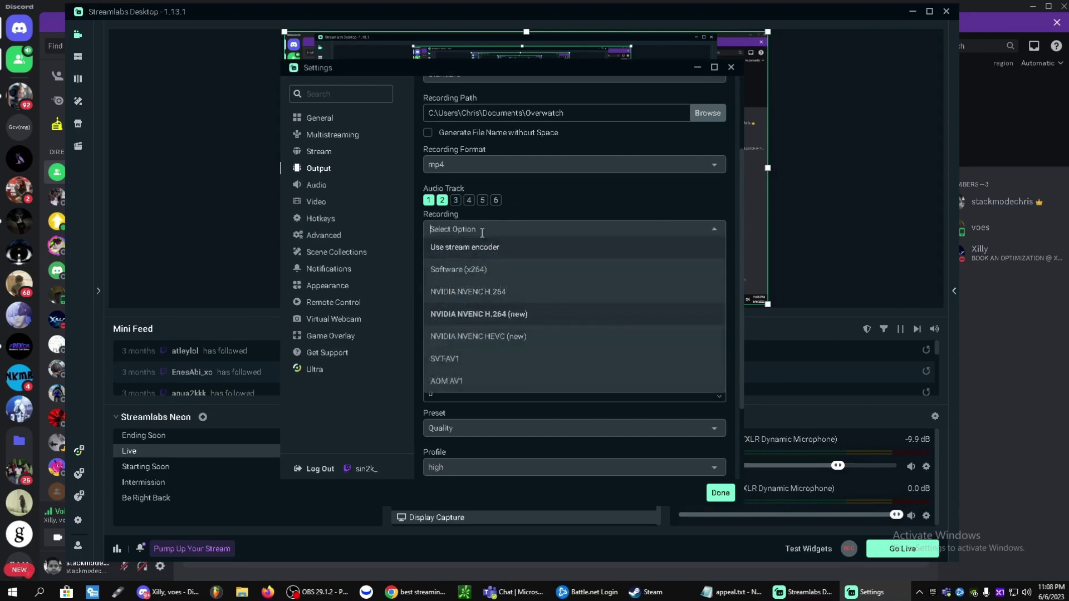
click(499, 318)
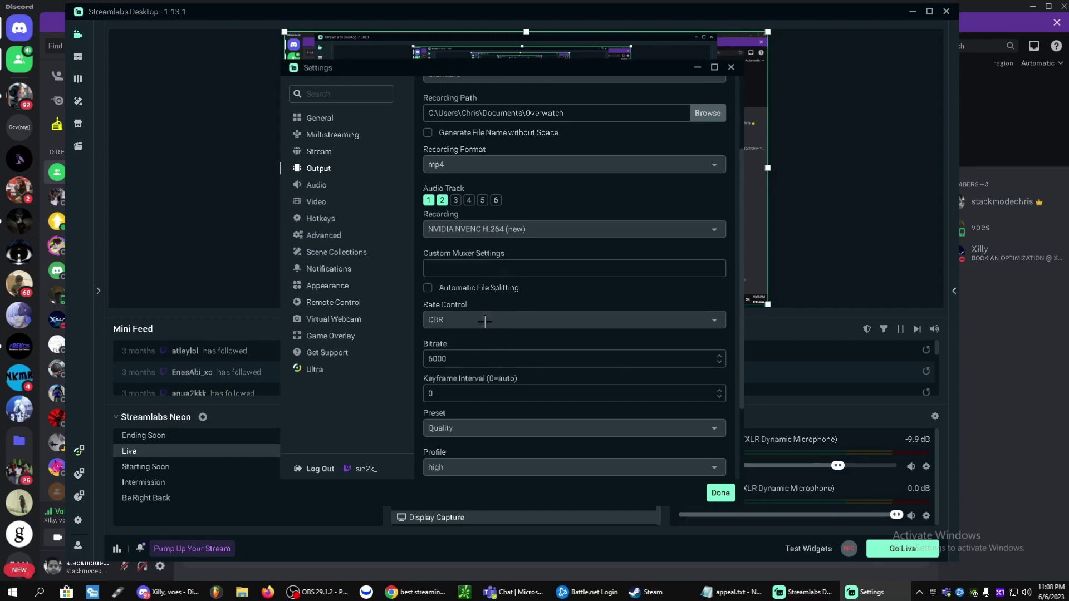
scroll(485, 322, down, 1)
click(470, 268)
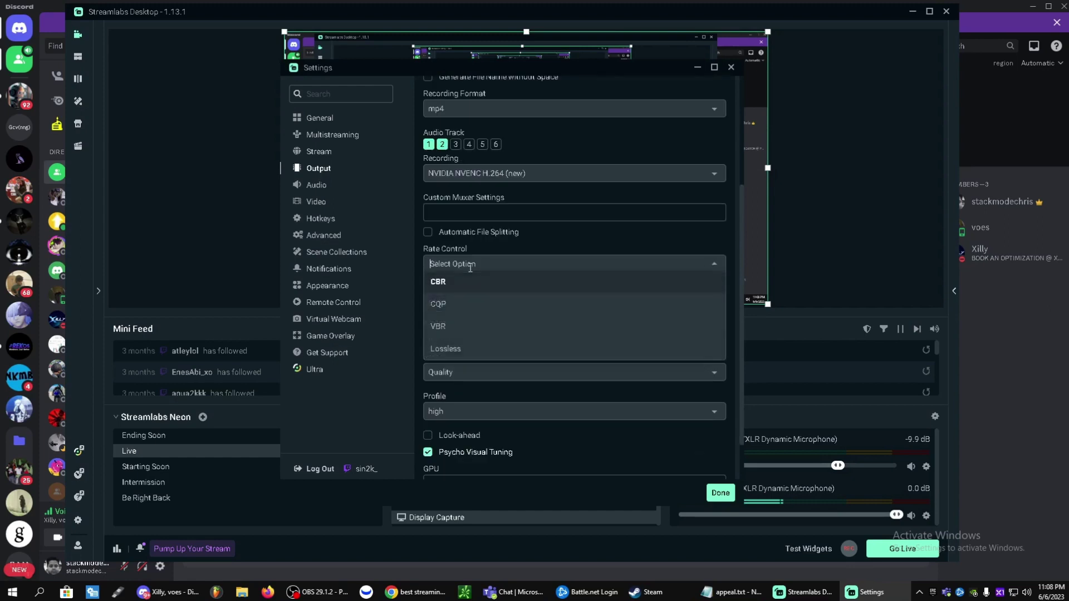
click(510, 281)
- Set the recording bitrate to 6000 and the recording preset to Performance
double_click(475, 299)
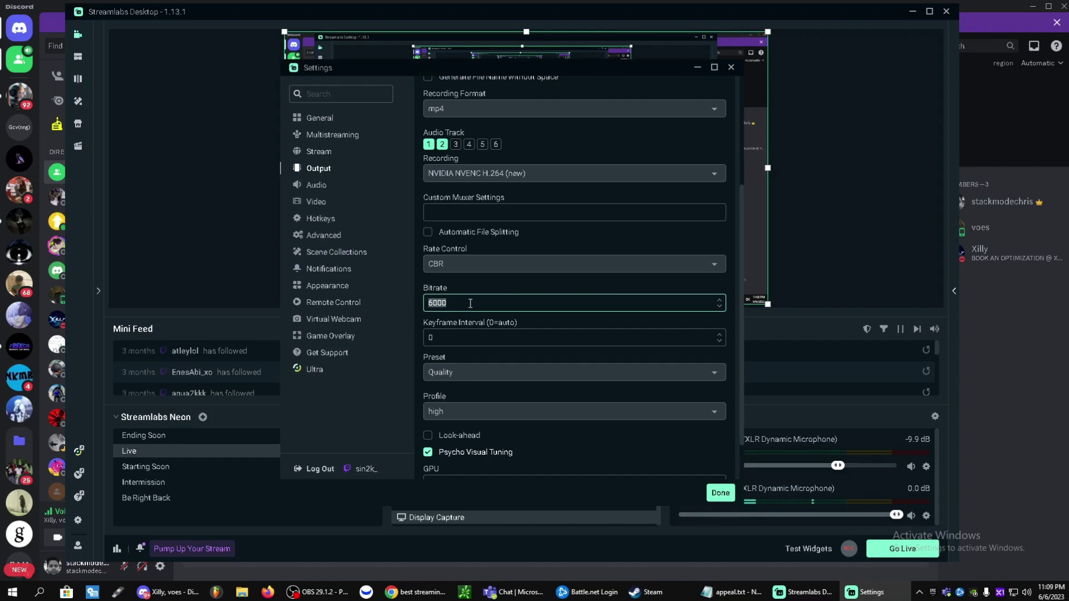
click(486, 285)
scroll(485, 284, down, 1)
click(464, 320)
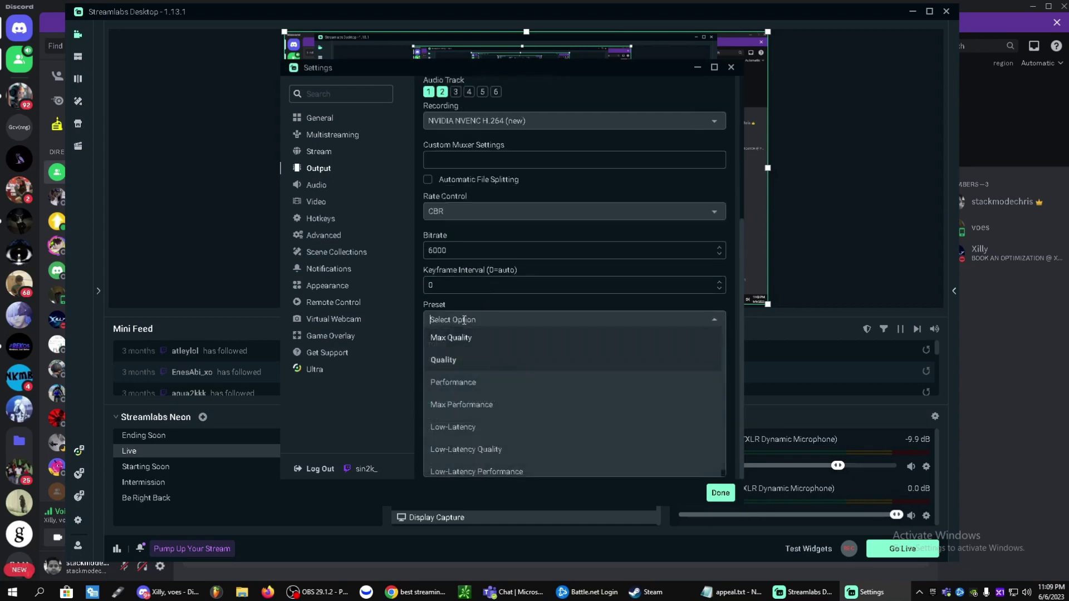
click(463, 385)
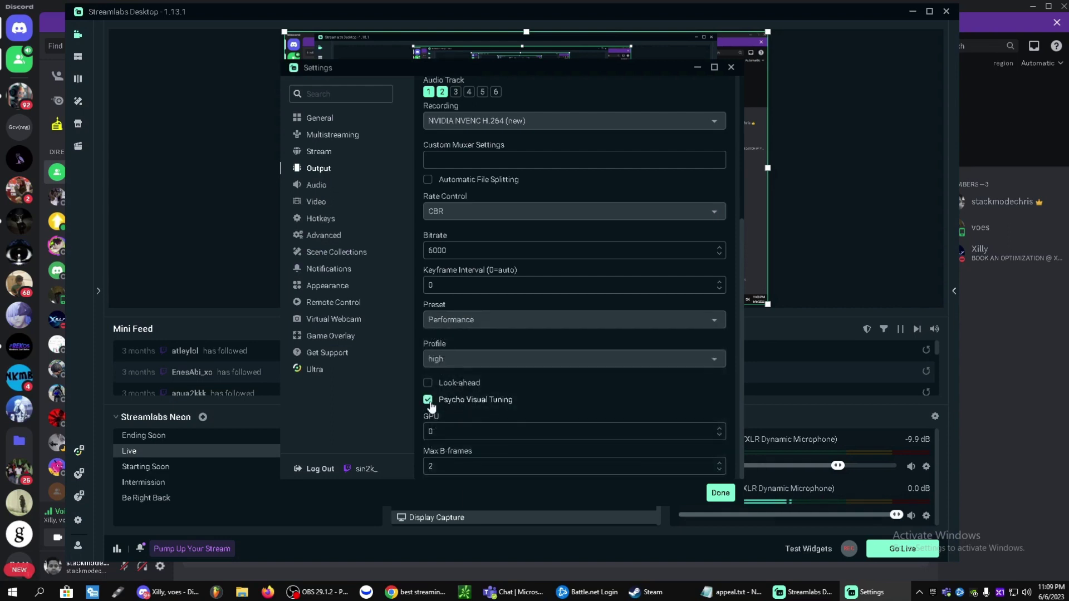
scroll(438, 402, up, 4)
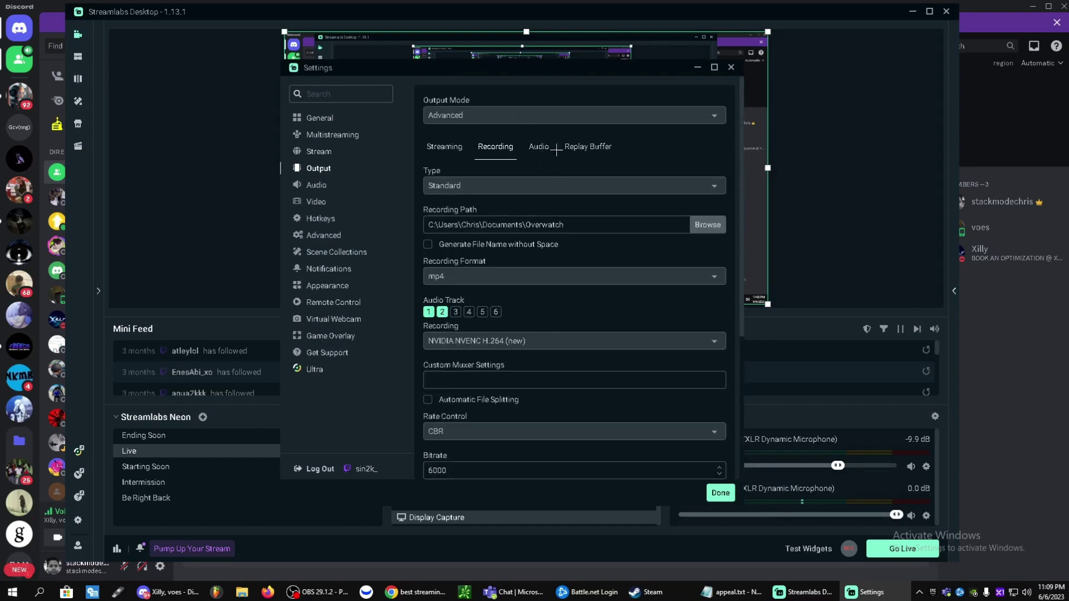
- Enable the replay buffer and raise Maximum Replay Time from 20 to 60 seconds
click(580, 154)
click(475, 168)
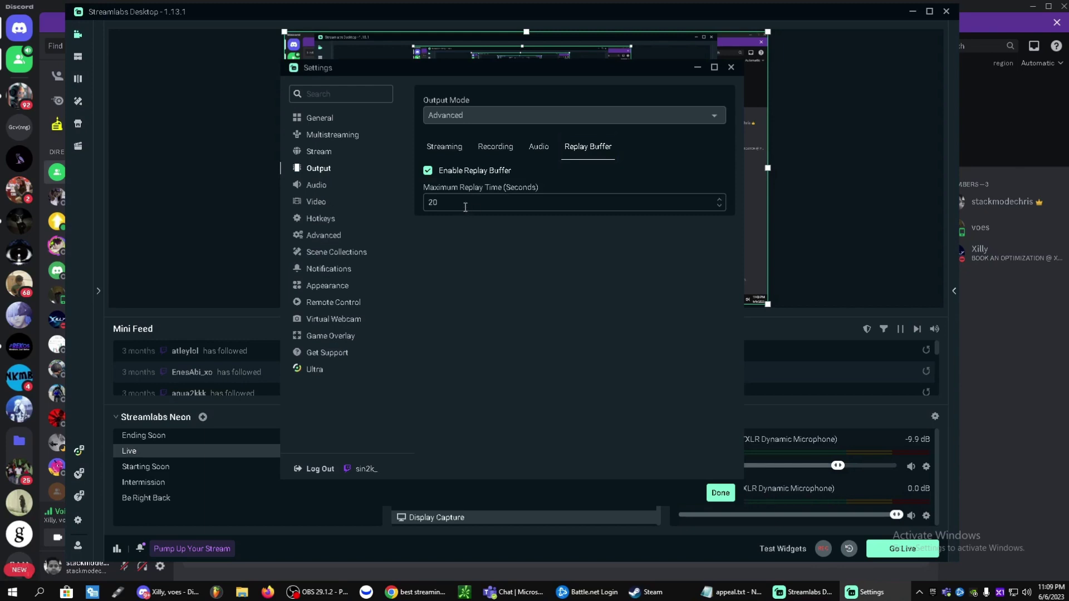
drag(465, 207, 419, 204)
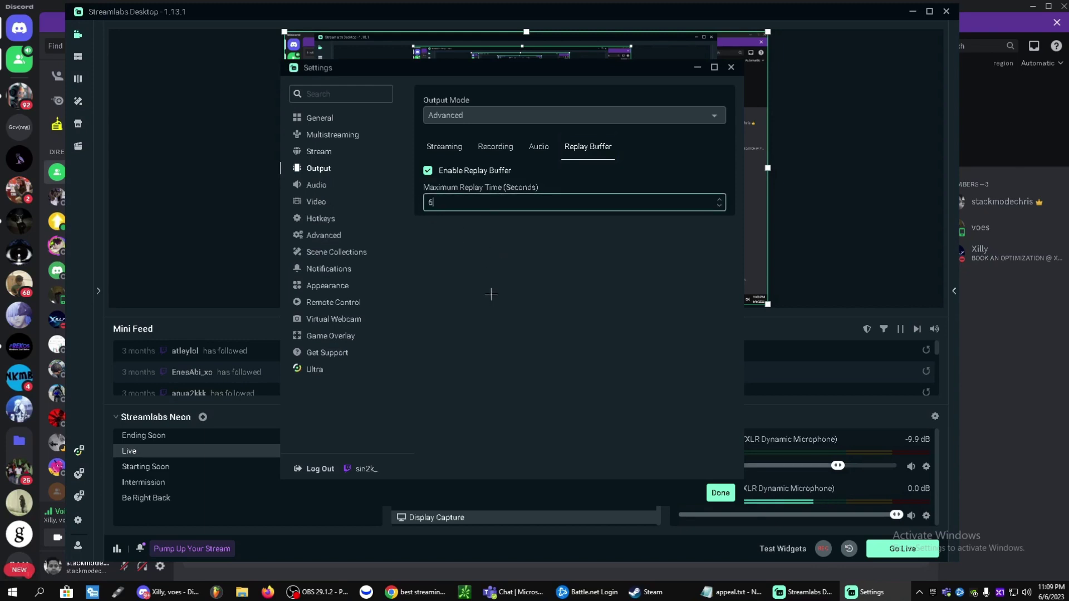
text(60)
click(482, 250)
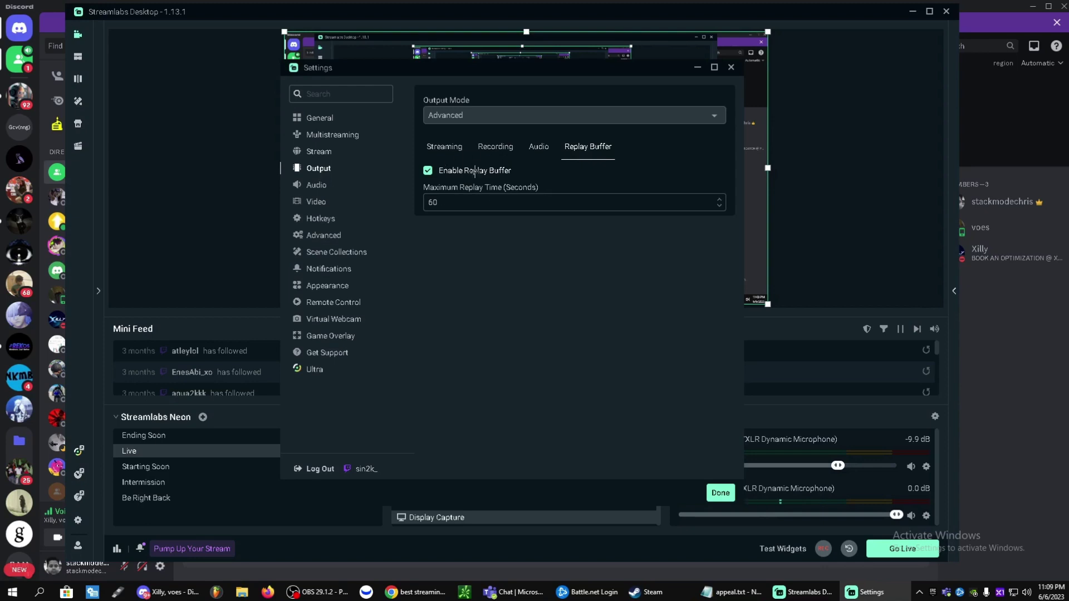
- In Video settings, keep the 1920x1080 base and set the scaled output to 1536x864
click(320, 207)
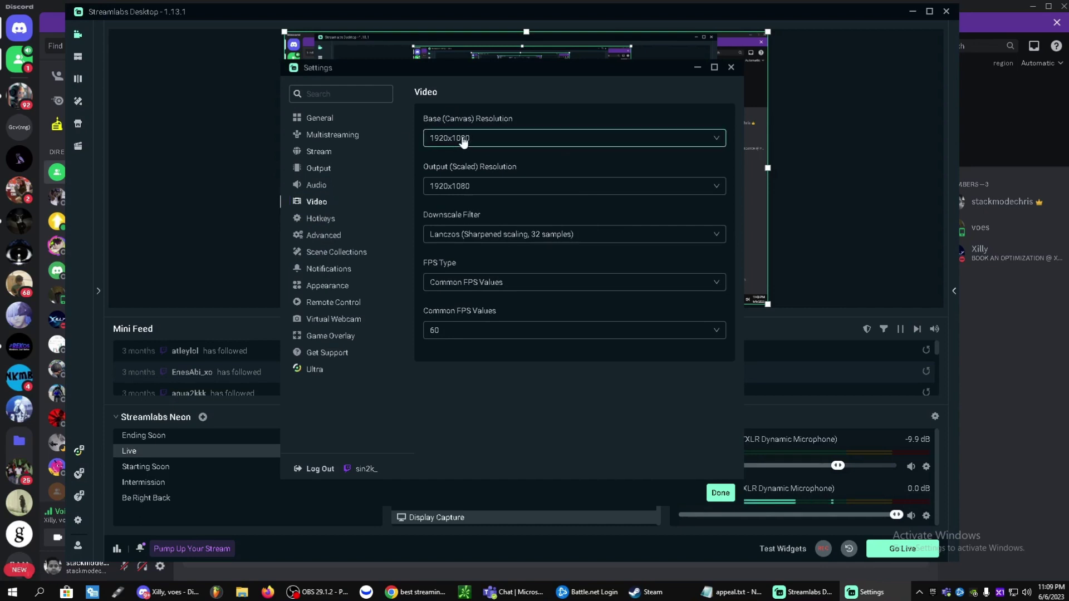
click(444, 140)
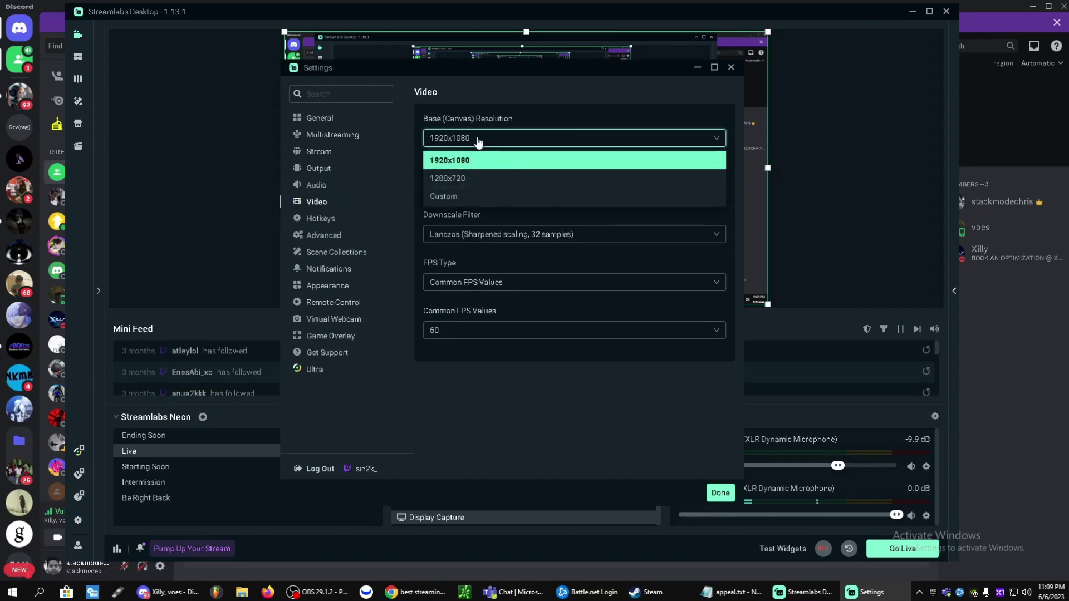
click(451, 158)
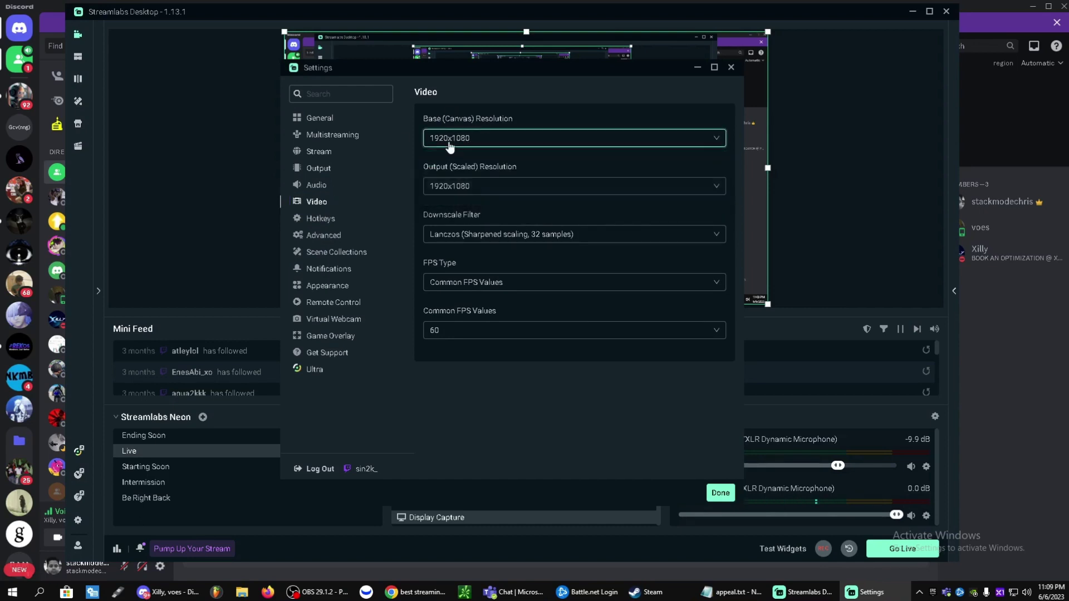
click(497, 190)
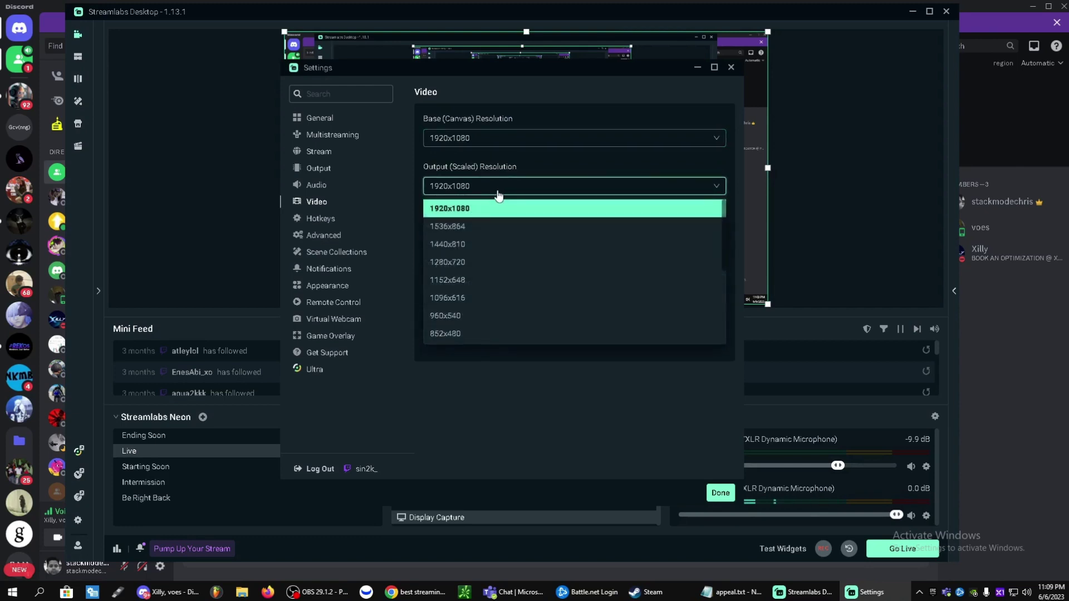
click(485, 191)
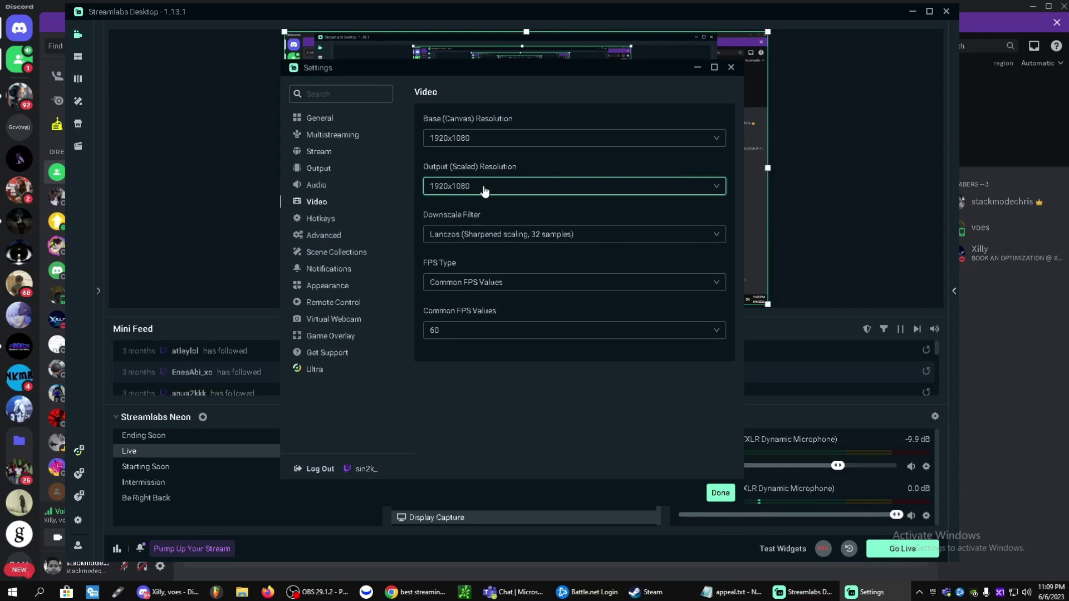
click(484, 191)
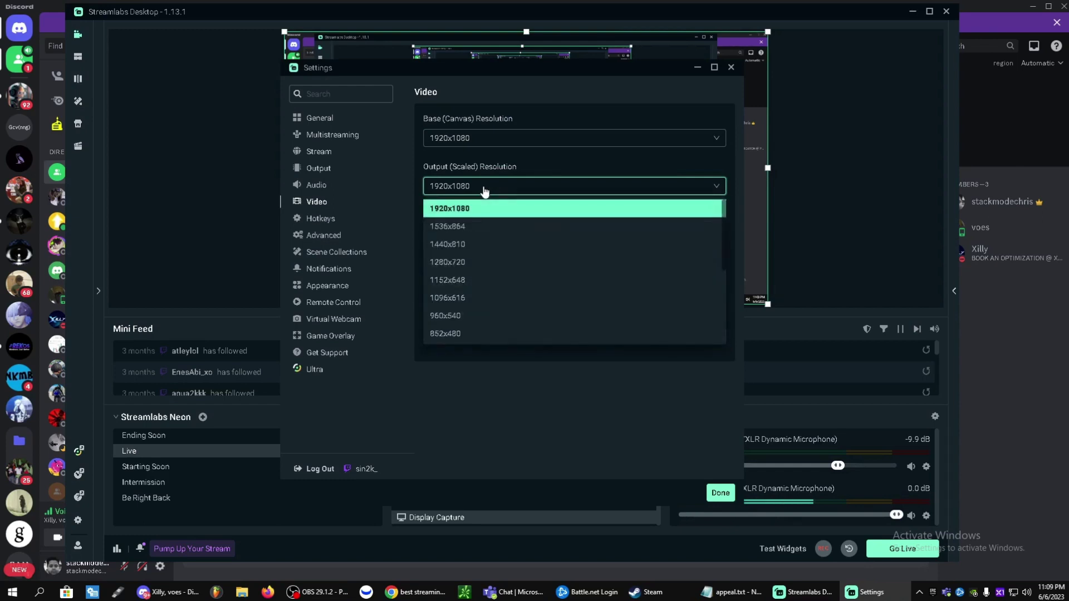
click(446, 231)
click(468, 189)
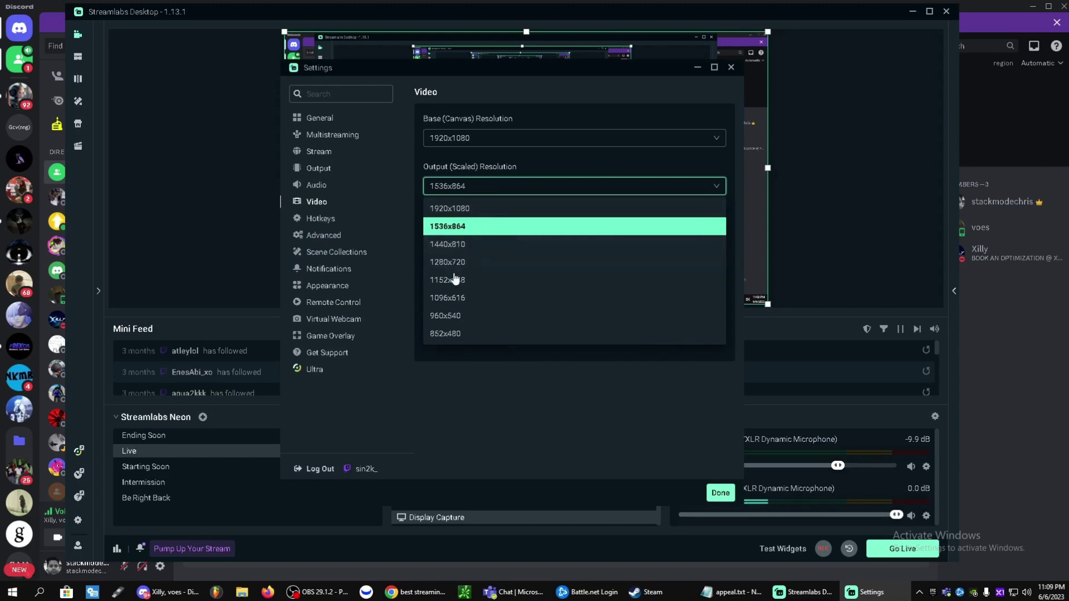
click(465, 227)
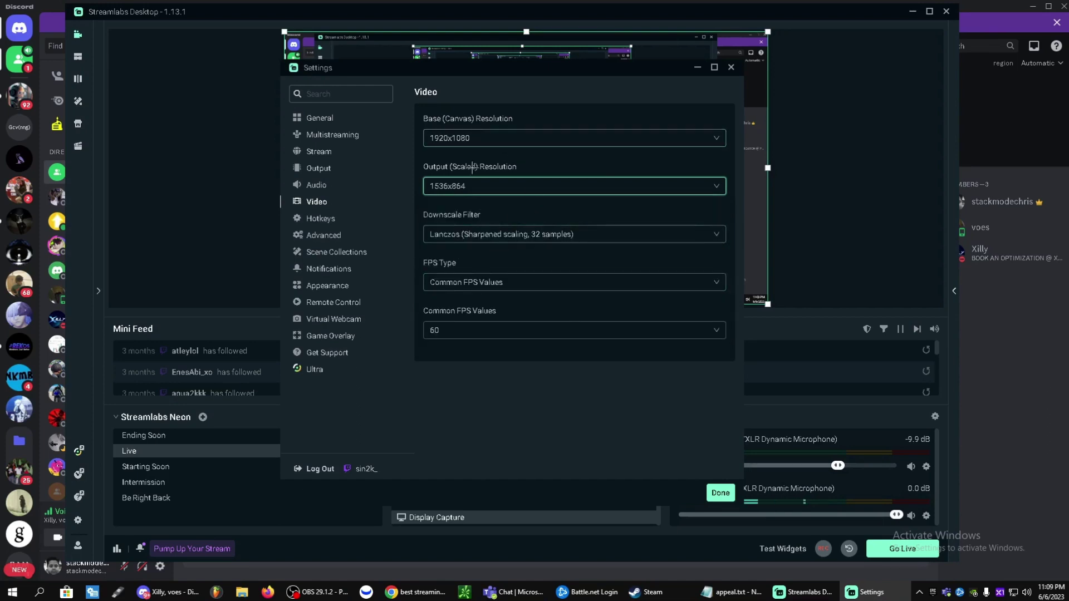
- Keep Lanczos downscaling, set Common FPS Values to 60, and go to Hotkeys
click(467, 233)
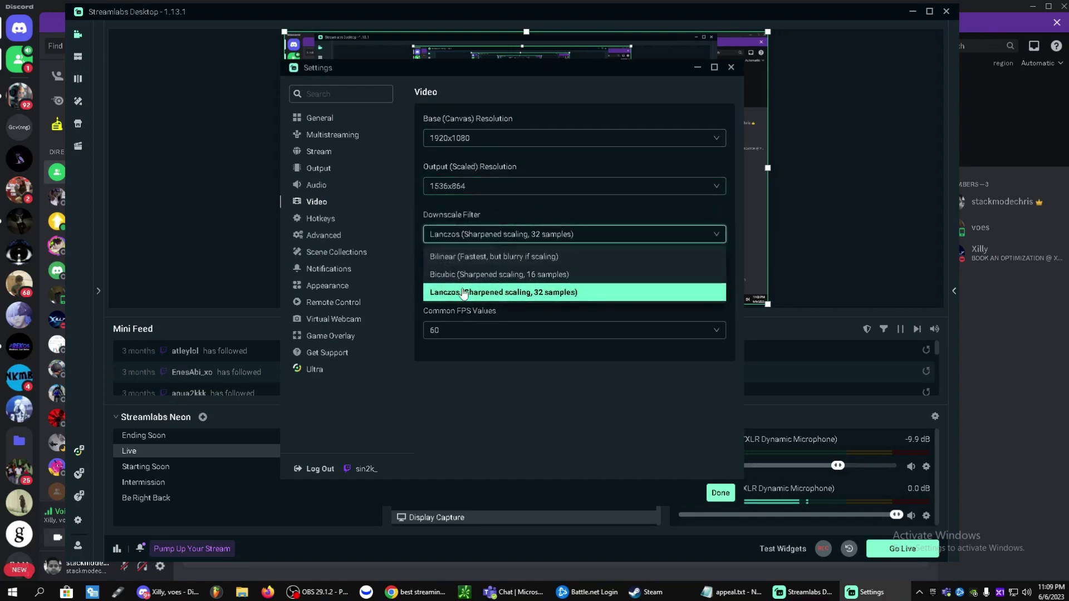
click(443, 295)
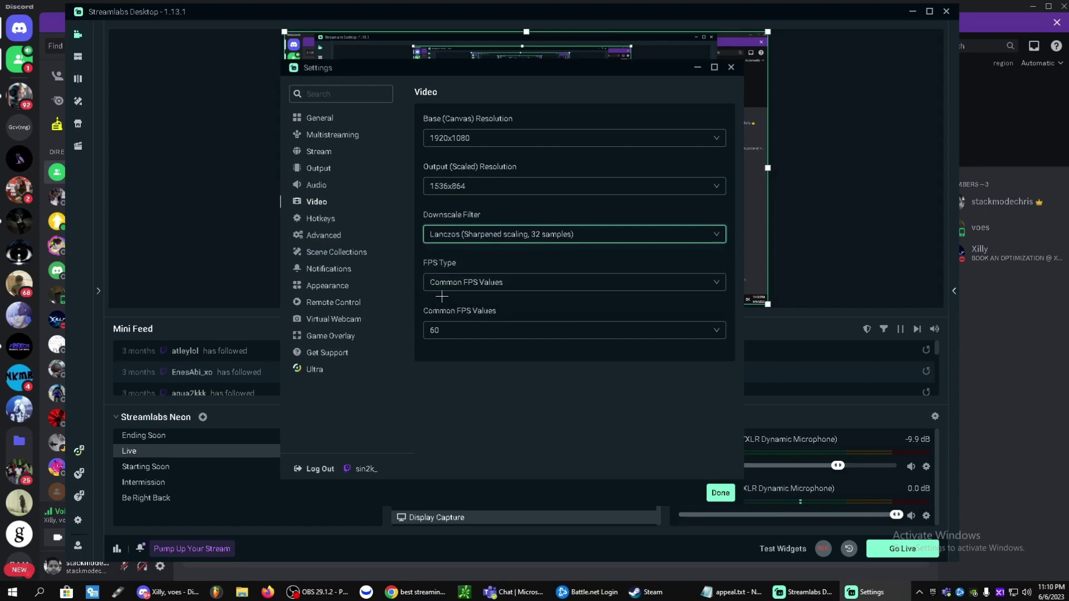
click(455, 285)
click(457, 303)
click(460, 329)
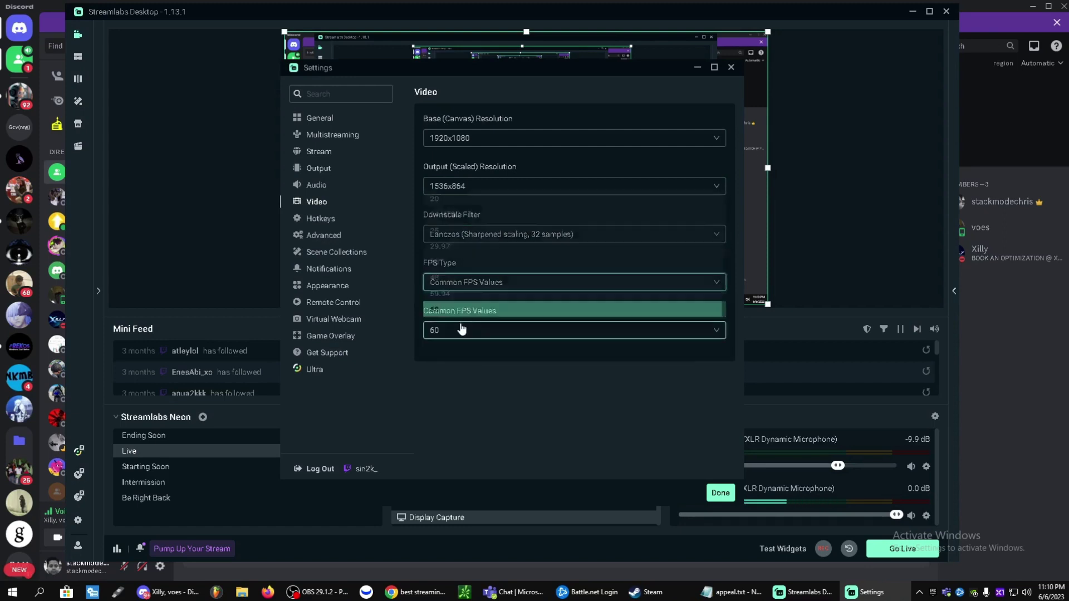
click(461, 308)
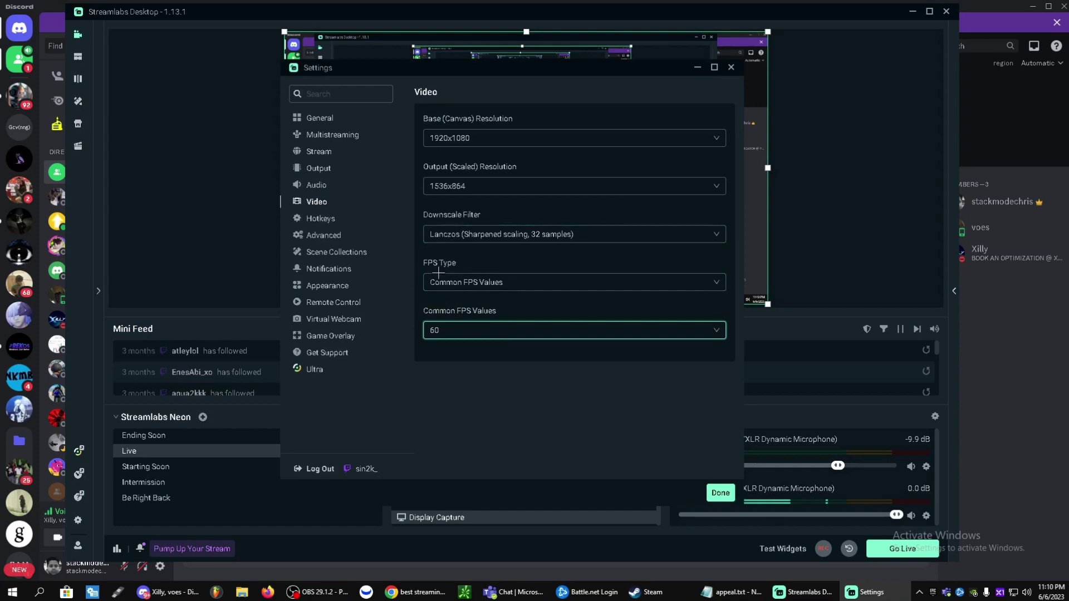
click(325, 220)
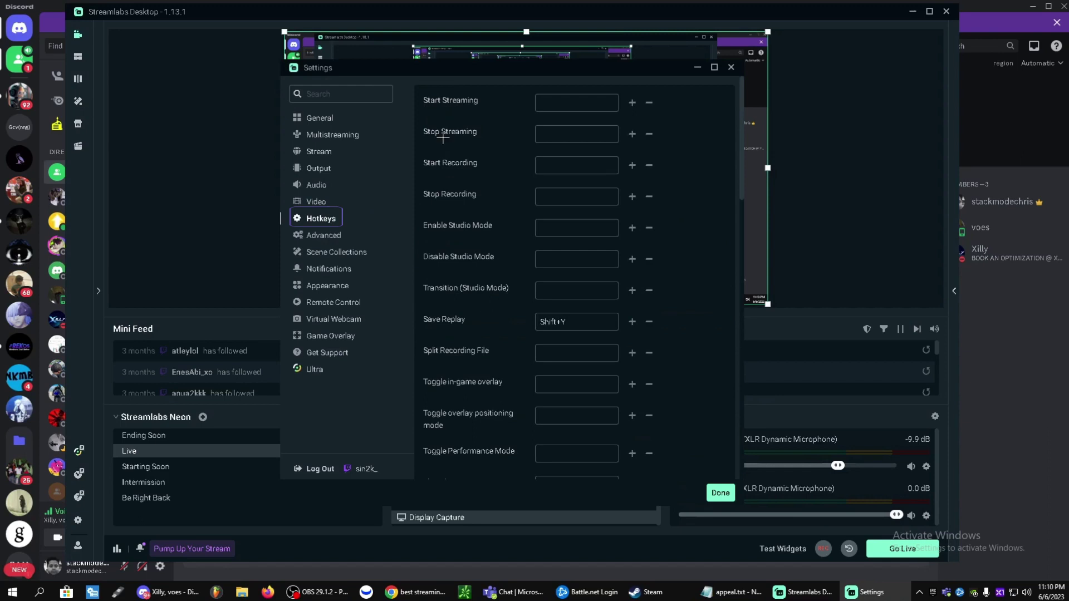
scroll(453, 325, down, 1)
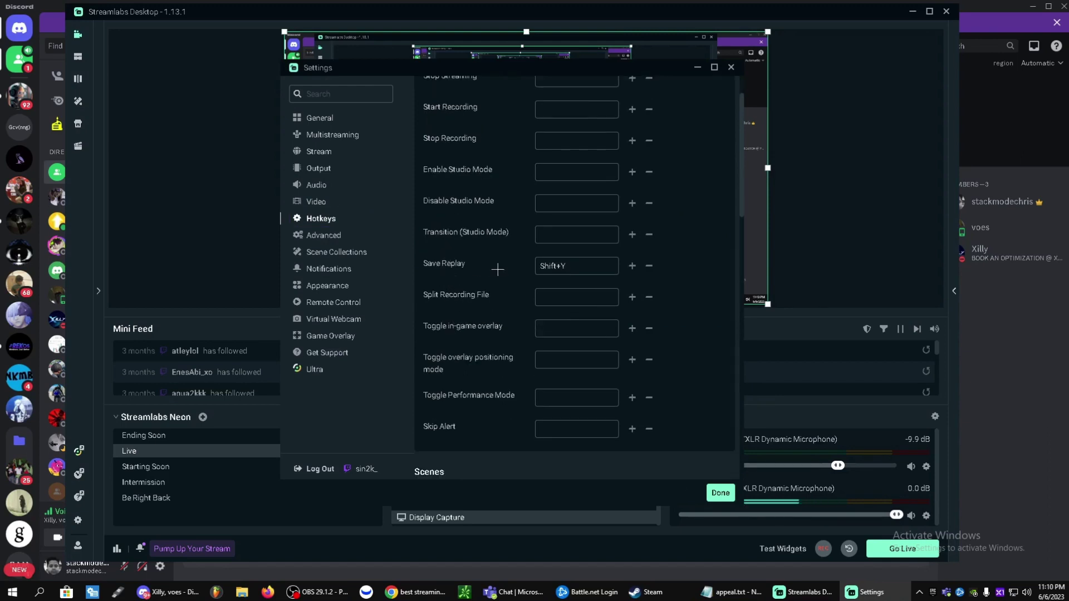
click(582, 267)
key(s)
key(shift+y)
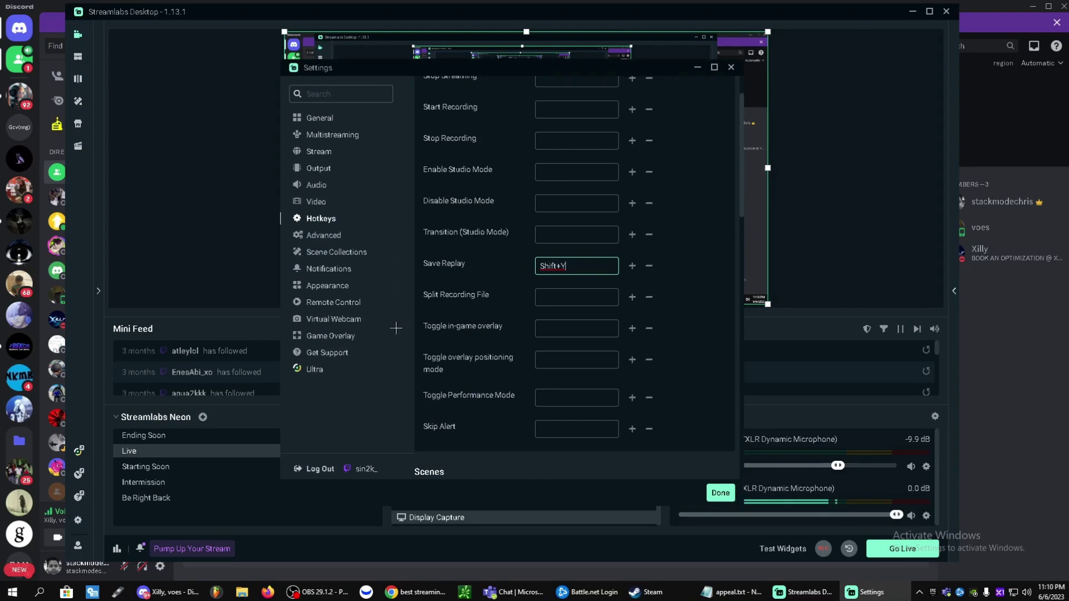
- Set Process Priority to Above Normal under Advanced and close Settings with Done
click(328, 235)
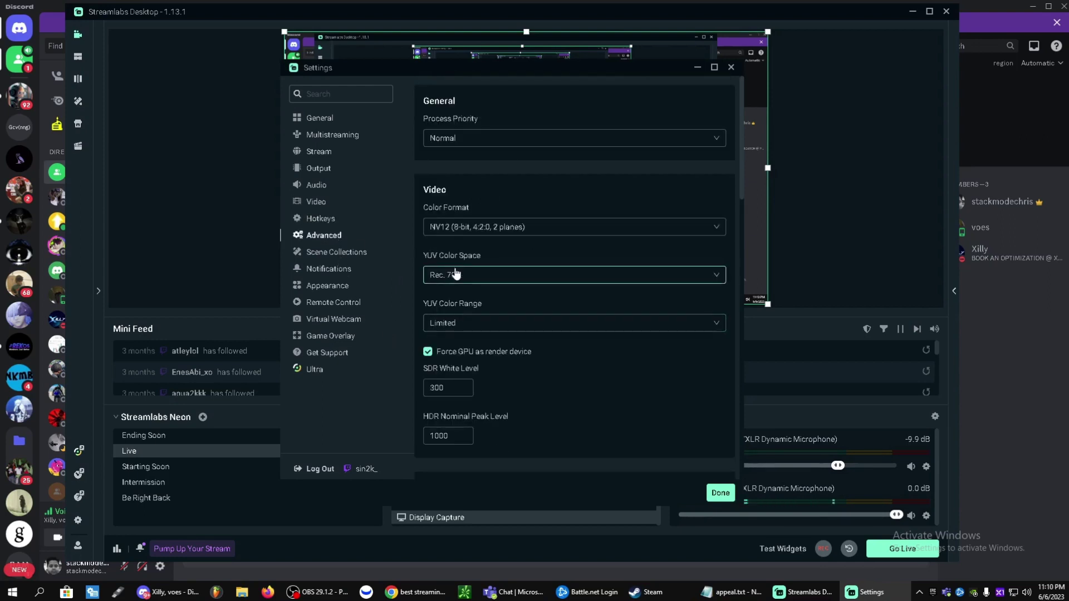
click(469, 139)
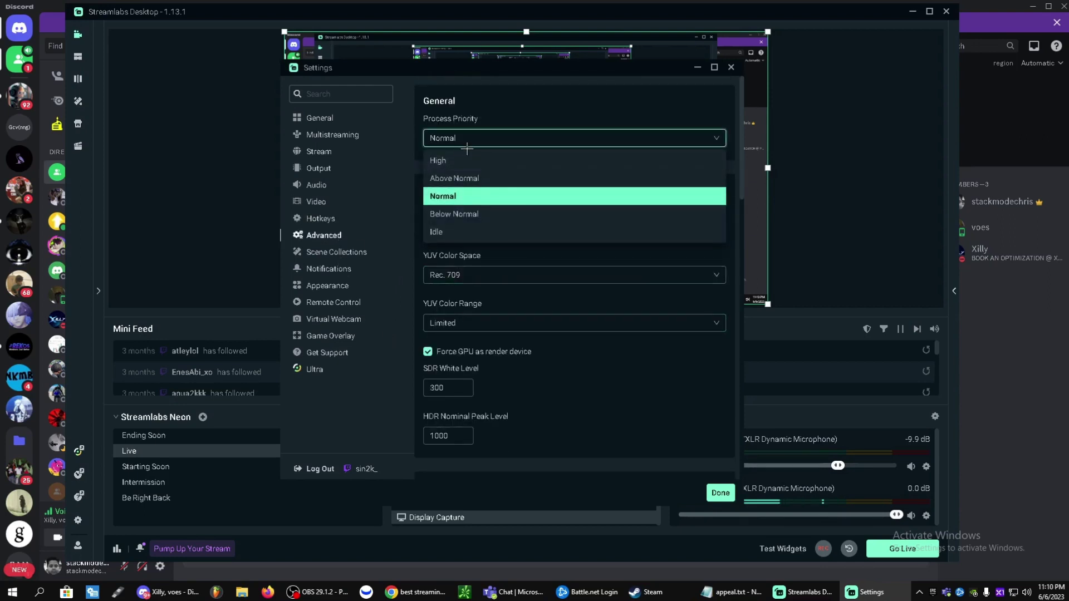
click(467, 180)
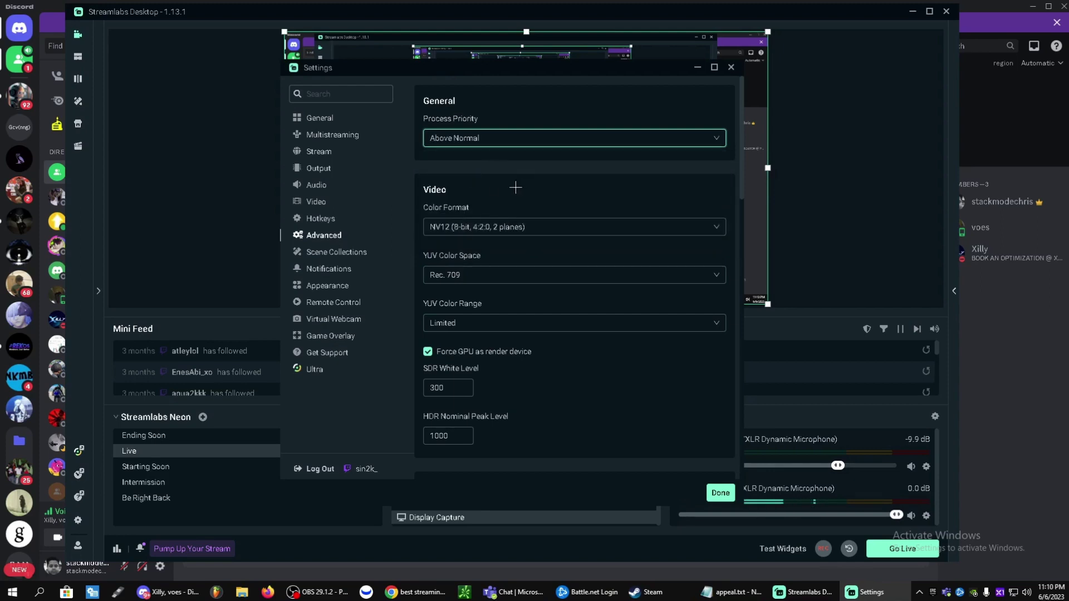
scroll(542, 195, down, 4)
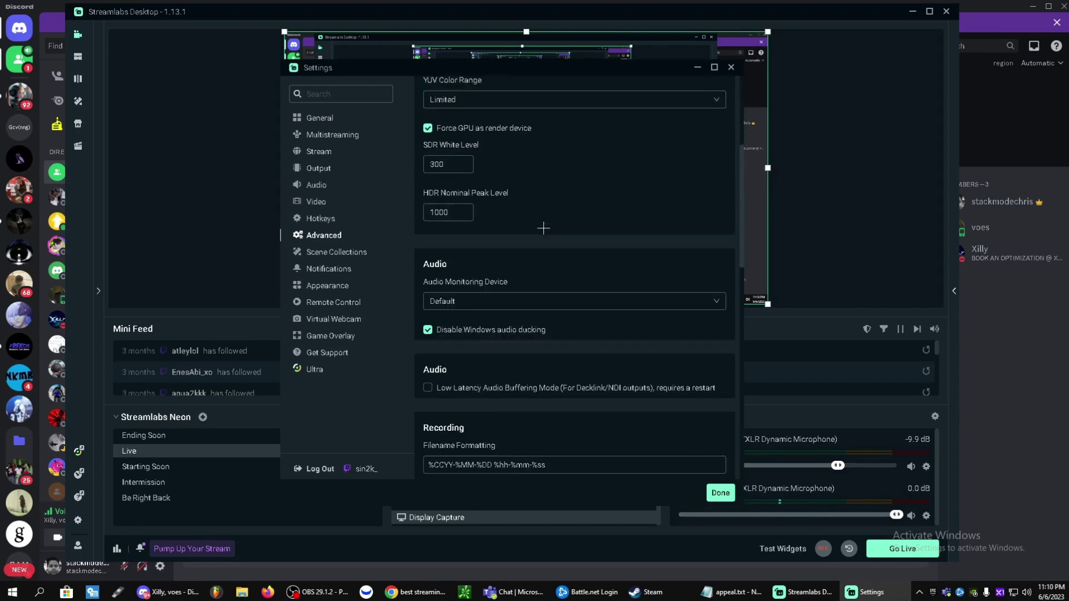
scroll(543, 234, up, 4)
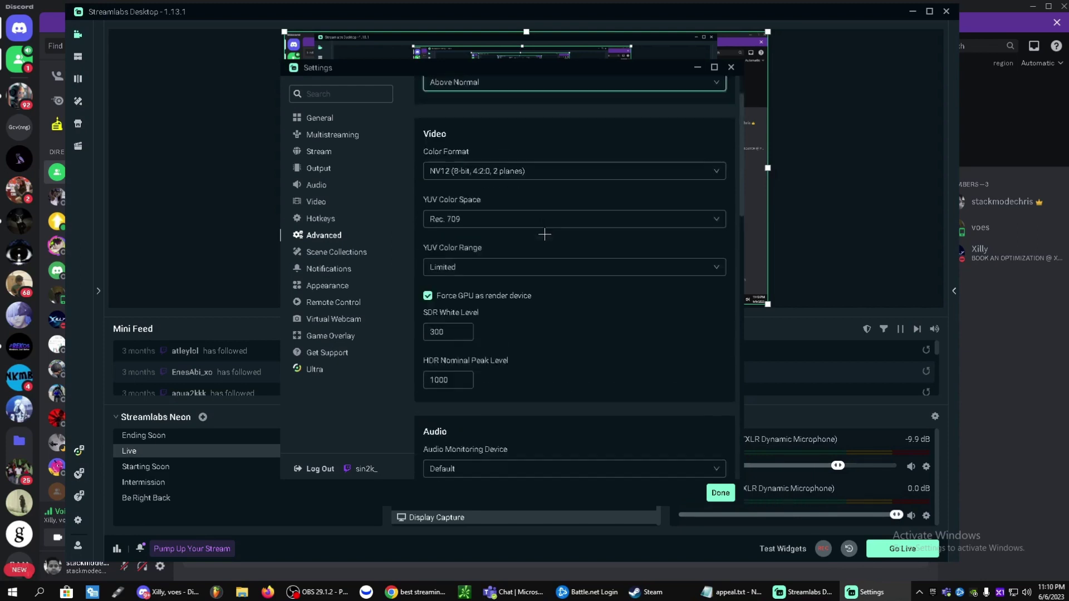
click(719, 491)
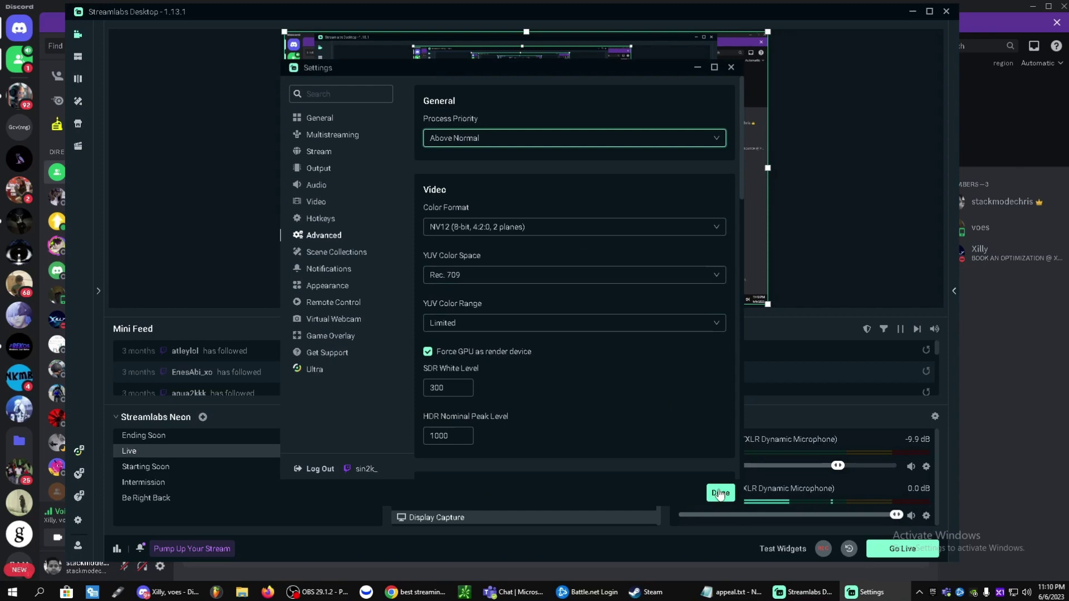